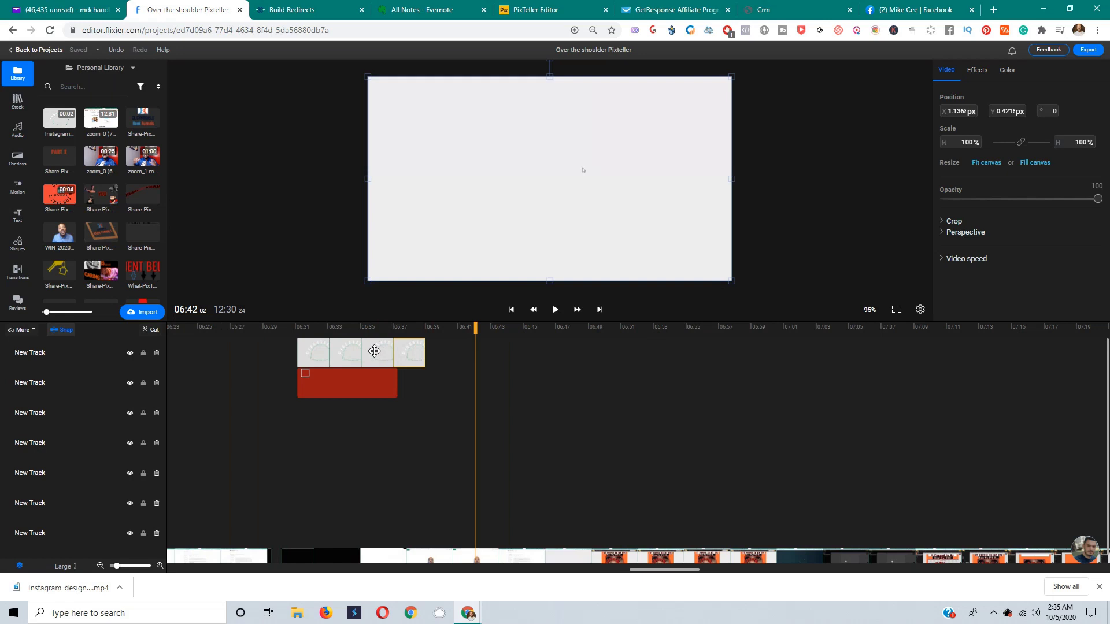
Step: Shift the white Processing clips and the red shape clip together so the group starts at about 06:25
mouse_move(375, 351)
left_mouse_down()
mouse_move(264, 353)
mouse_move(393, 355)
left_mouse_up()
left_click(317, 379)
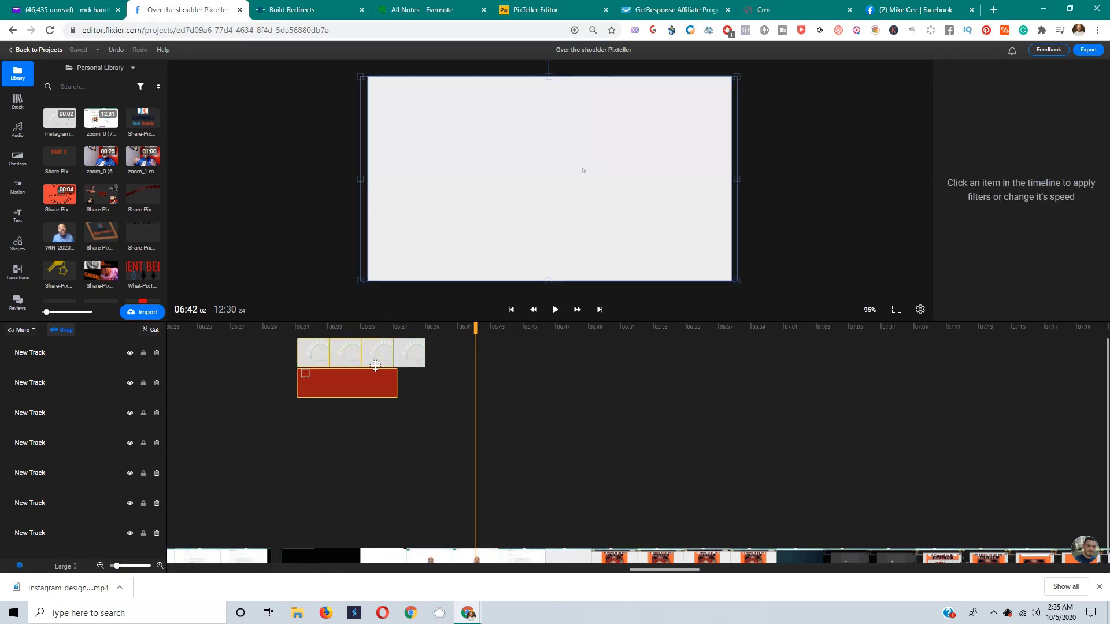
left_click_drag(355, 359, 266, 359)
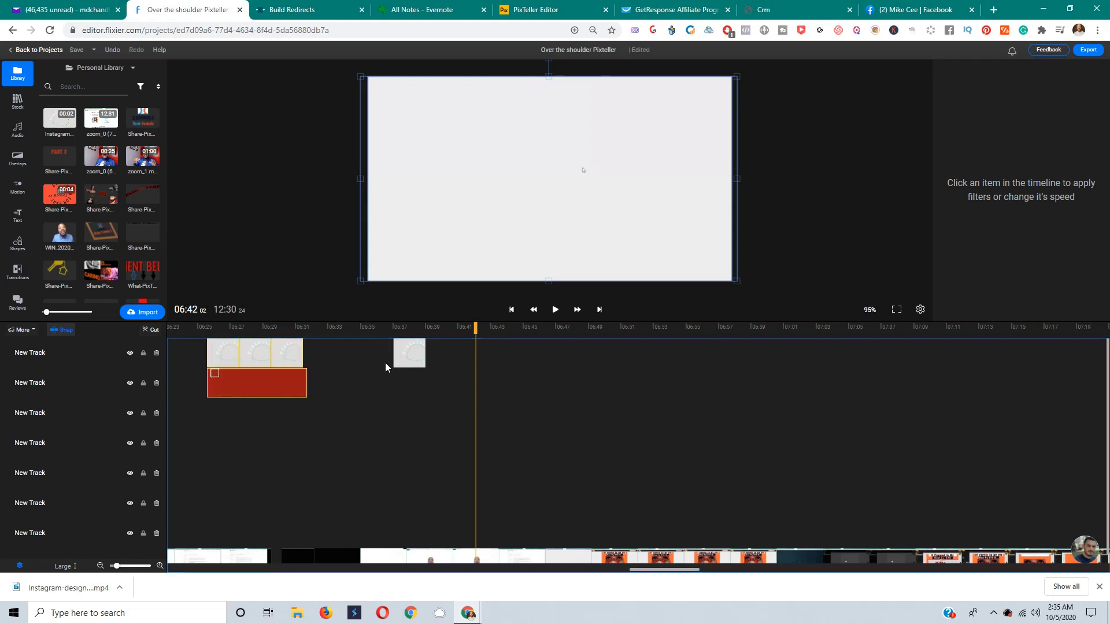
left_click_drag(403, 355, 313, 355)
left_click_drag(471, 338, 341, 339)
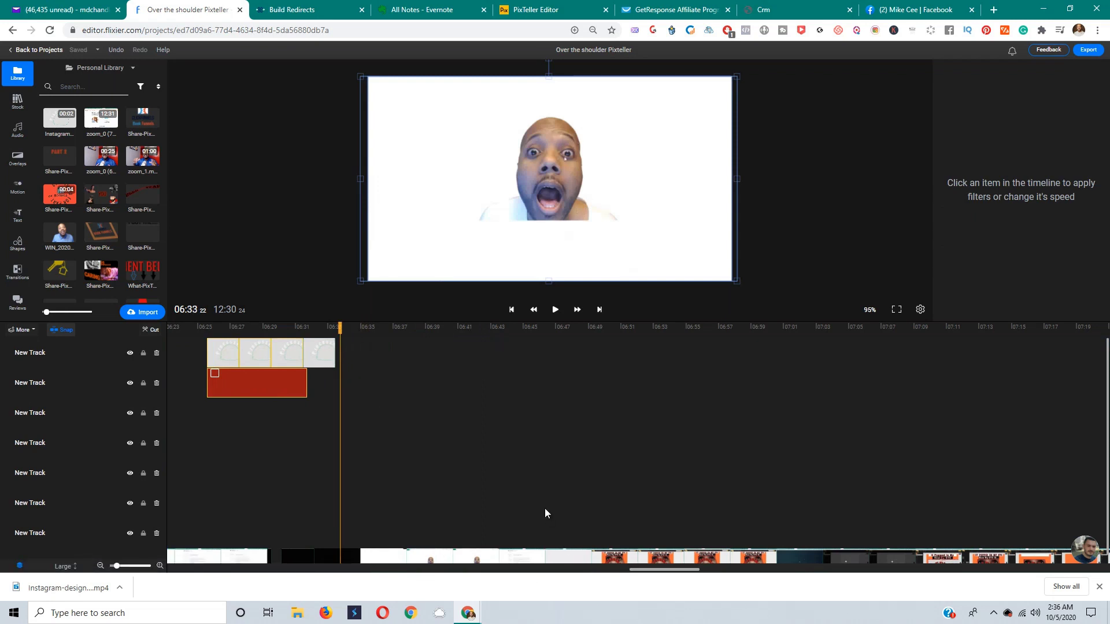
Step: Shift the white Processing clips and the red shape clip earlier so the group starts at about 06:17
scroll(544, 509, "down", 1)
left_click_drag(638, 573, 600, 573)
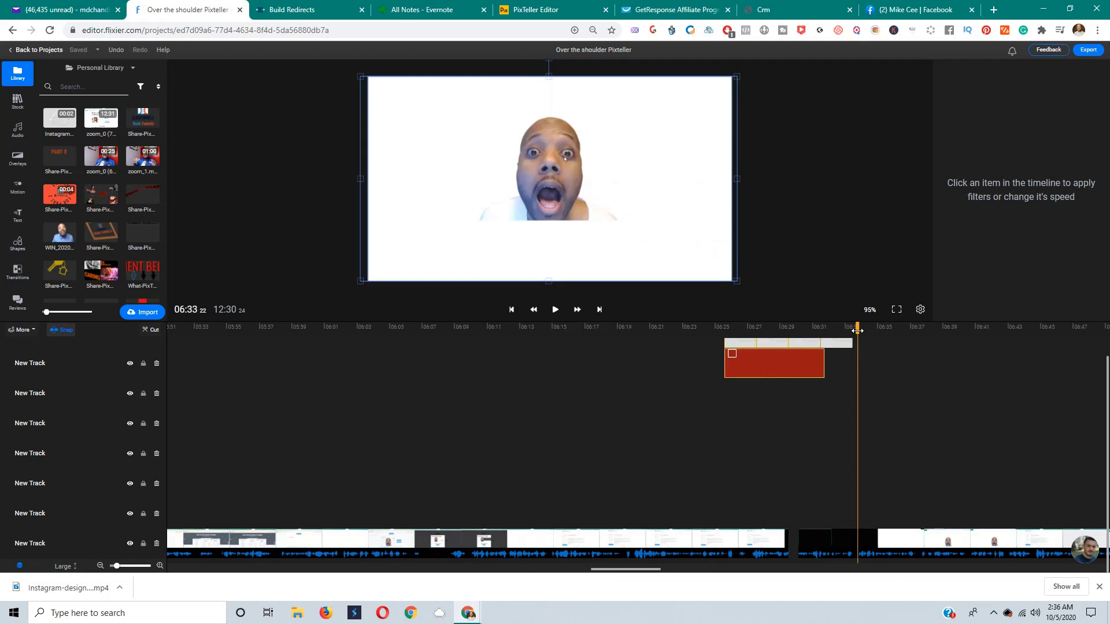
left_click_drag(779, 350, 650, 350)
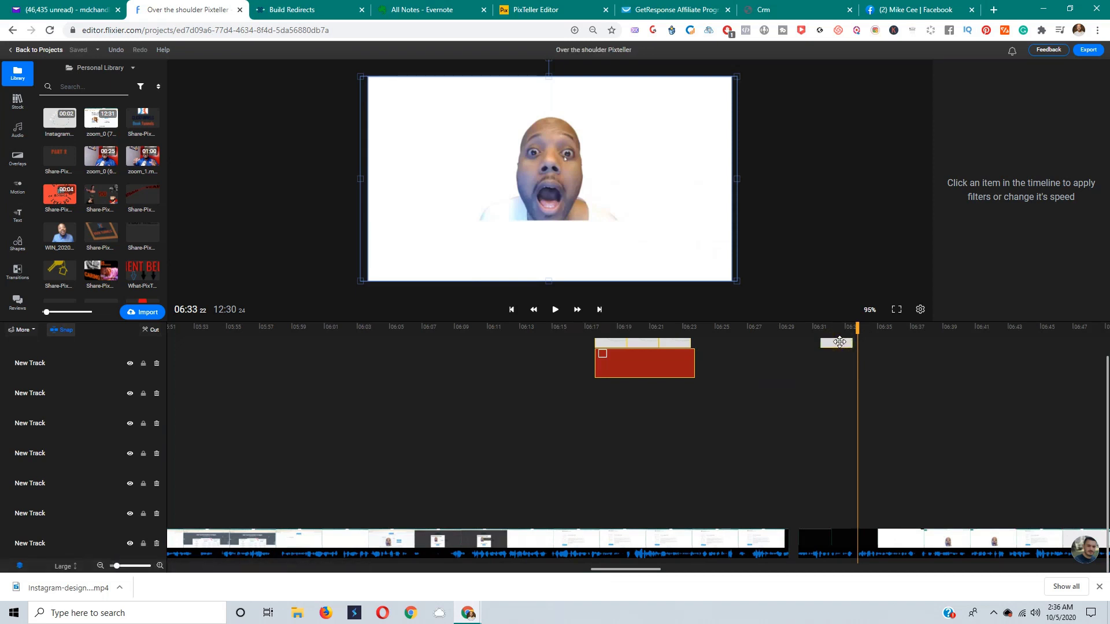
left_click_drag(836, 342, 710, 343)
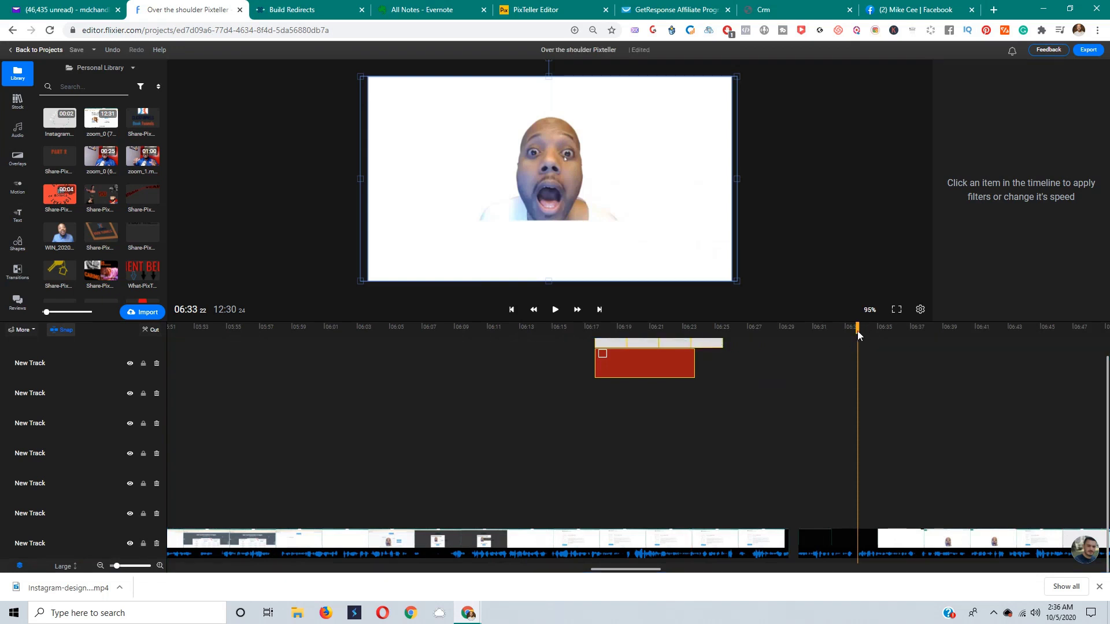
Step: Close the gap between the two main-track video clips near 06:29 and play back across the join
left_click_drag(857, 327, 728, 333)
key("space")
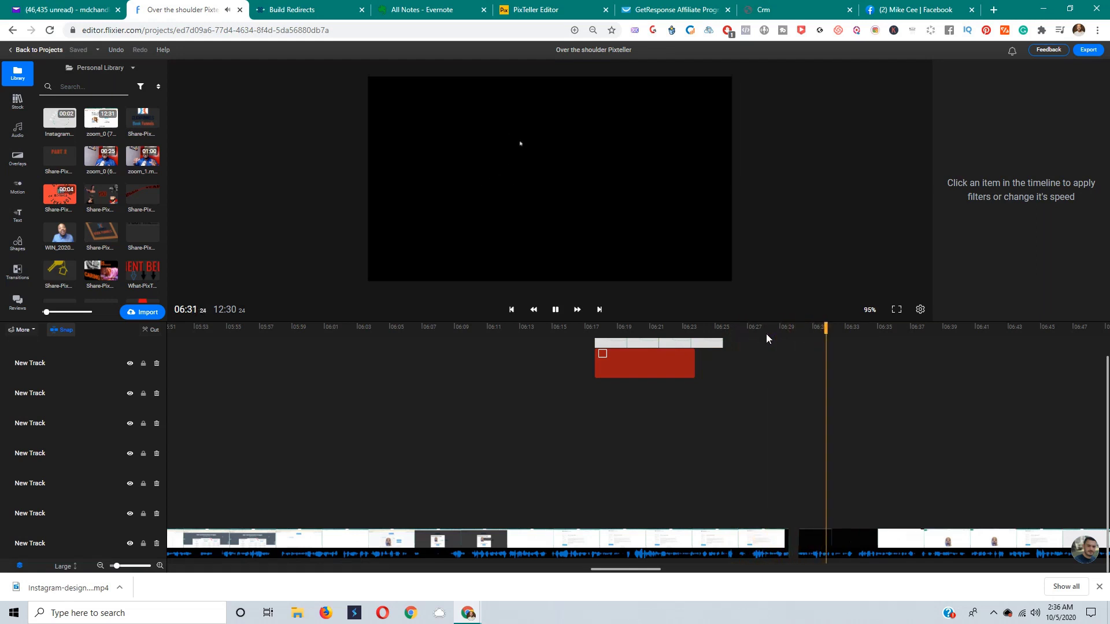
key("space")
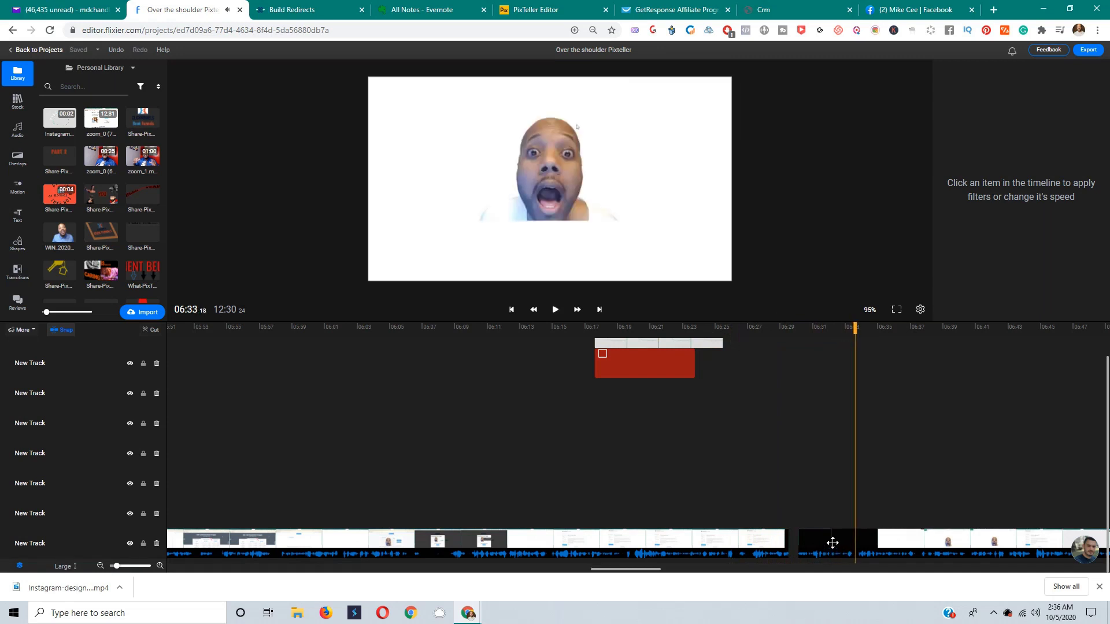
left_click_drag(833, 543, 819, 541)
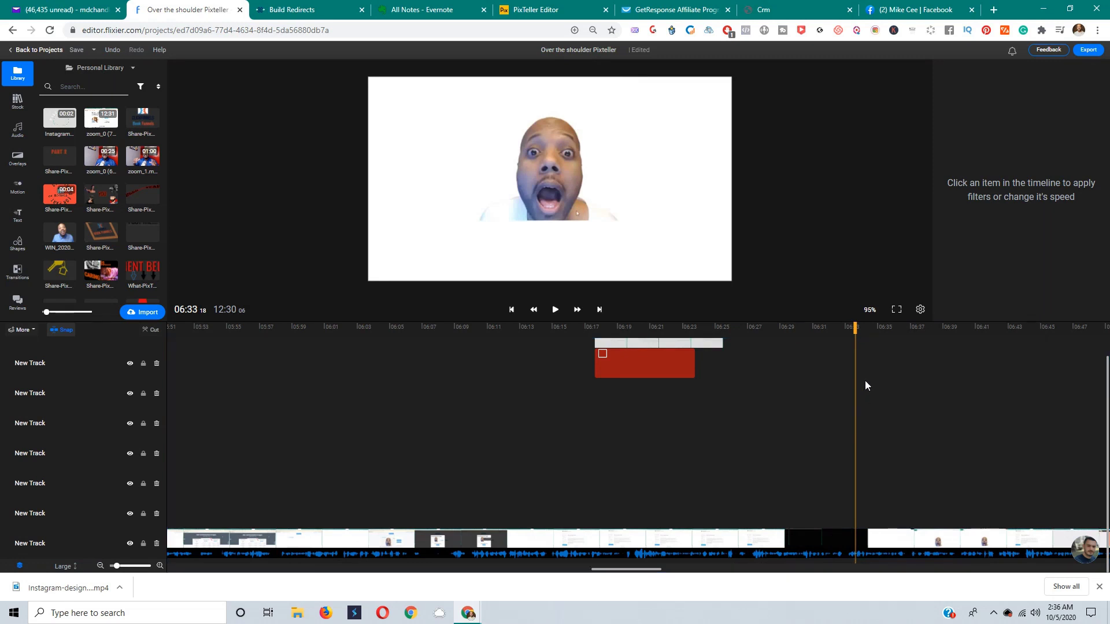
left_click_drag(857, 332, 764, 332)
key("space")
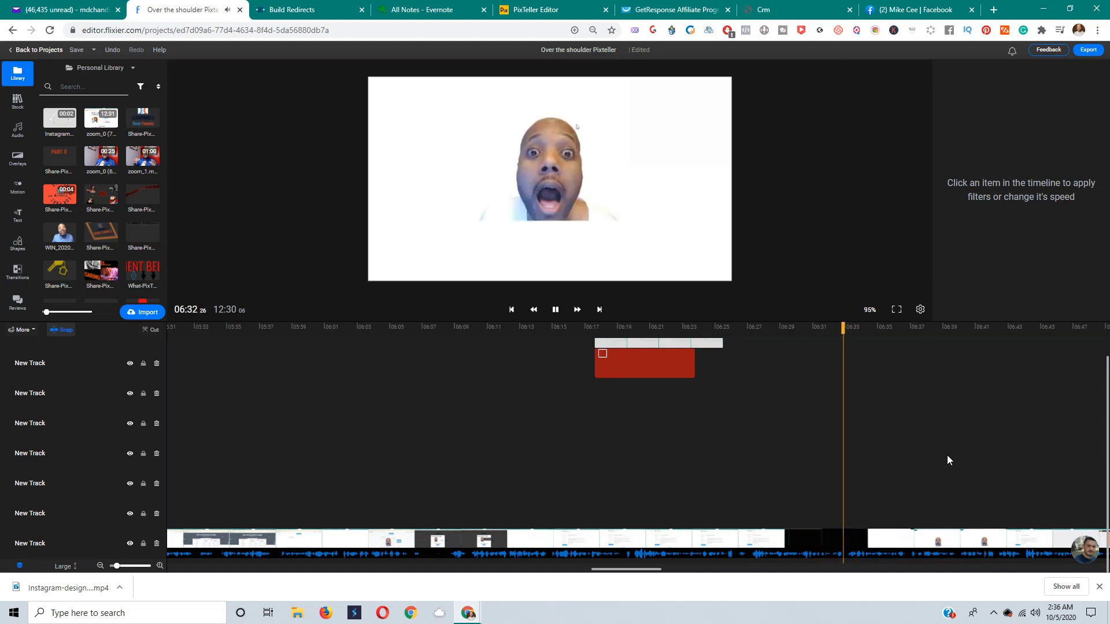
key("space")
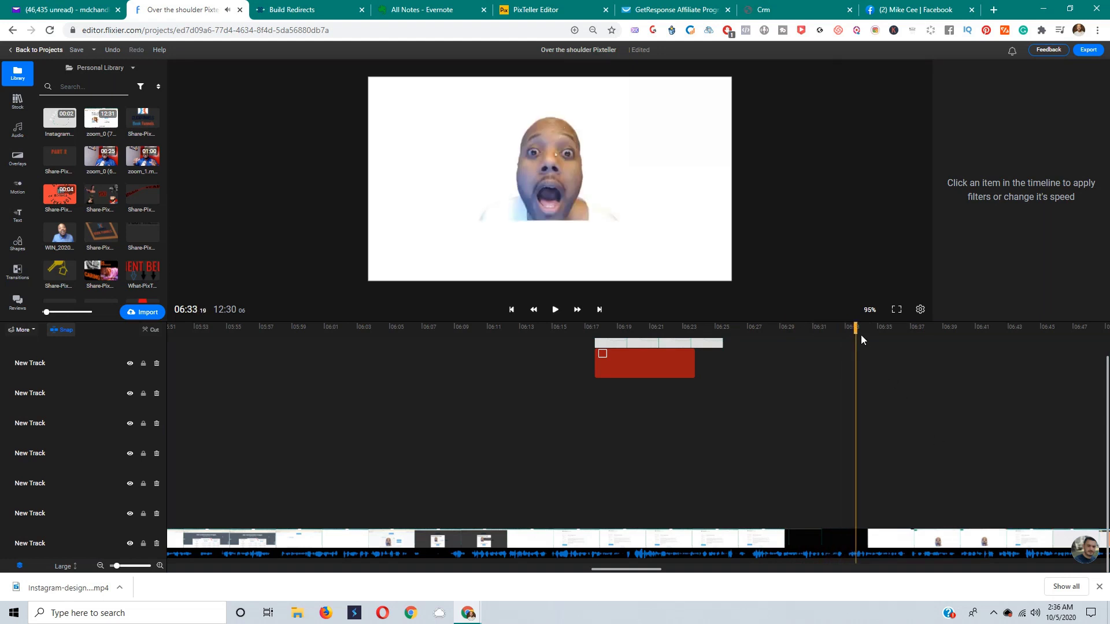
Step: Reposition the white Processing clips and red shape clip to start at 06:24:26, then scrub through them up to about 06:34
left_click_drag(856, 328, 857, 364)
left_click(651, 364)
left_click(616, 346)
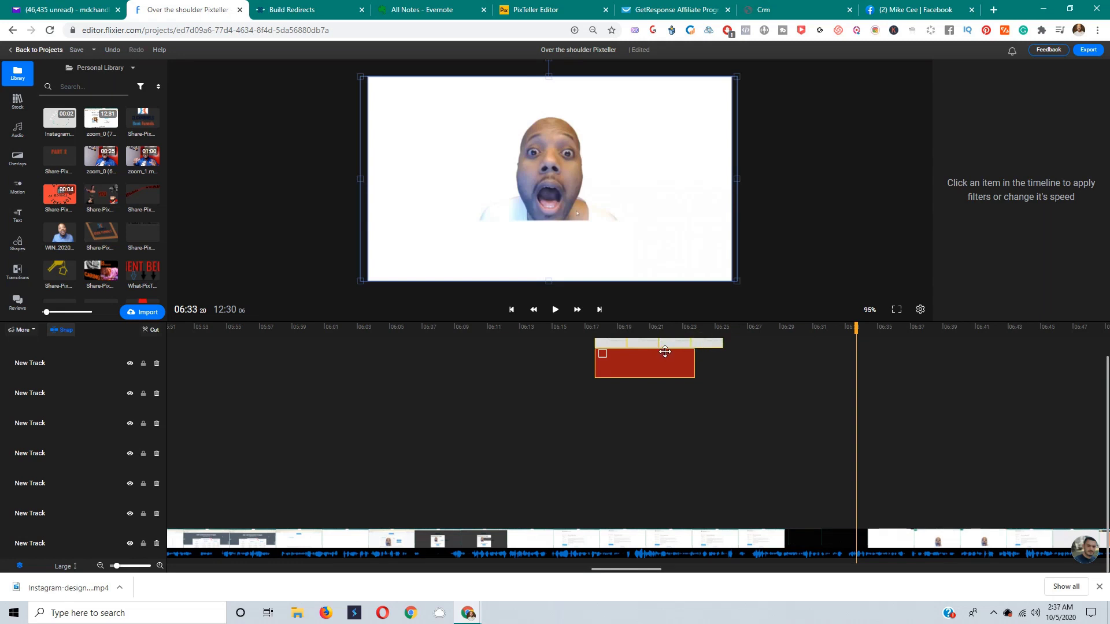
left_click_drag(665, 352, 361, 366)
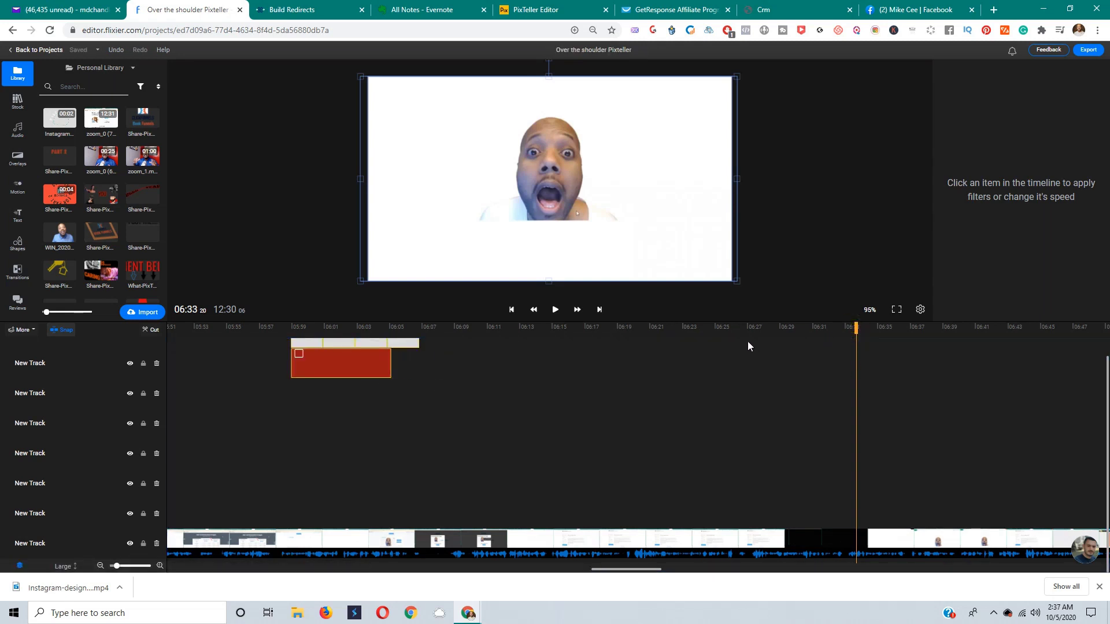
left_click(704, 339)
mouse_move(706, 332)
left_mouse_down()
mouse_move(743, 331)
mouse_move(700, 332)
mouse_move(713, 337)
left_mouse_up()
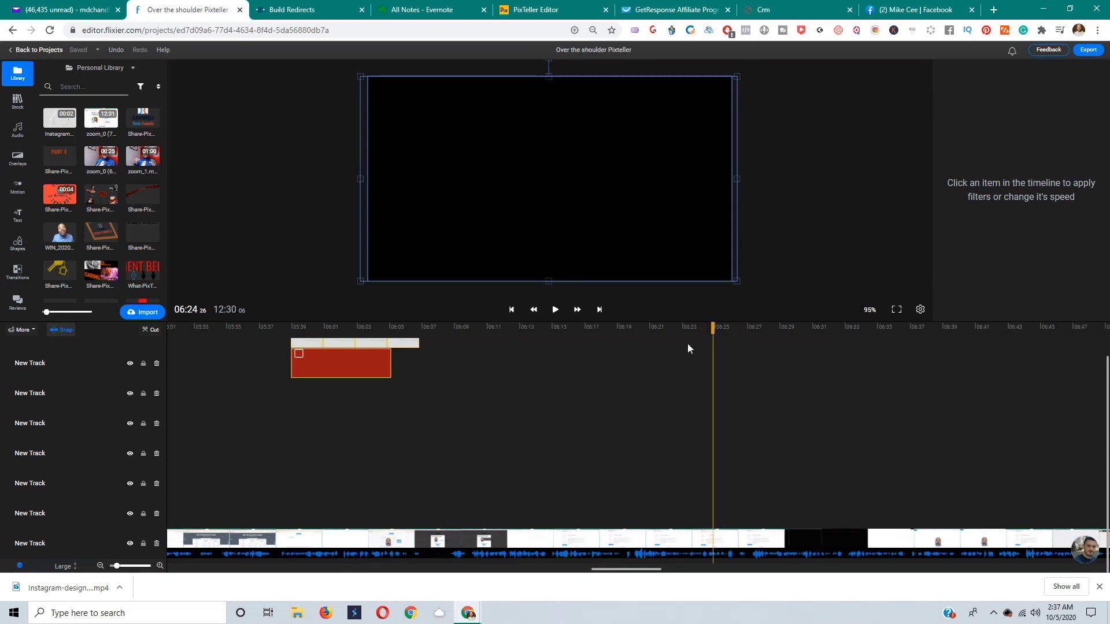
left_click_drag(360, 357, 787, 373)
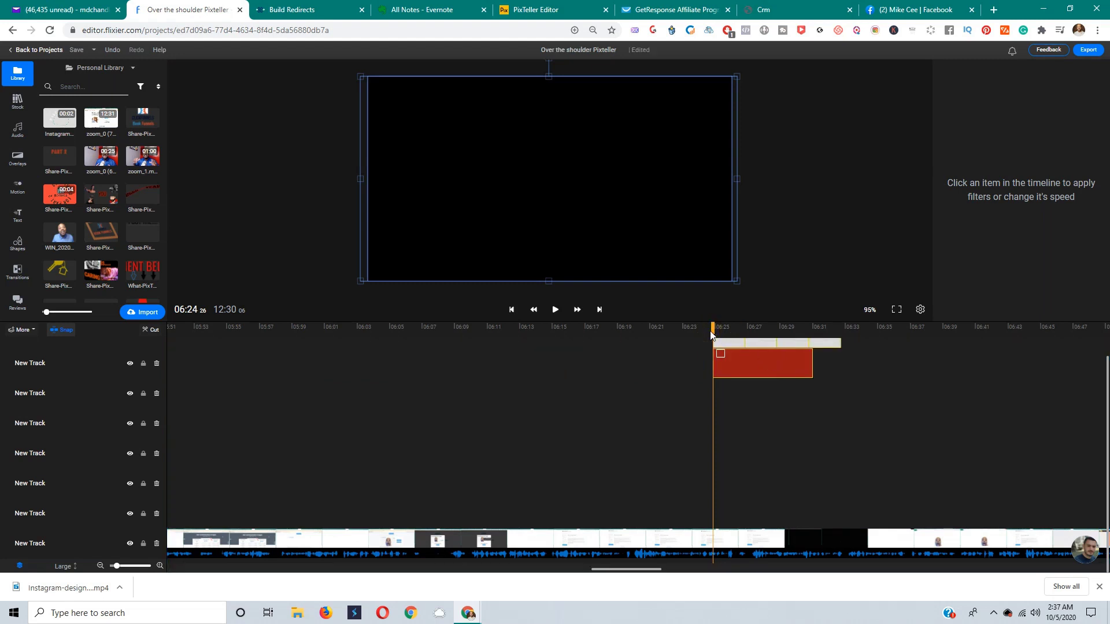
left_click(732, 337)
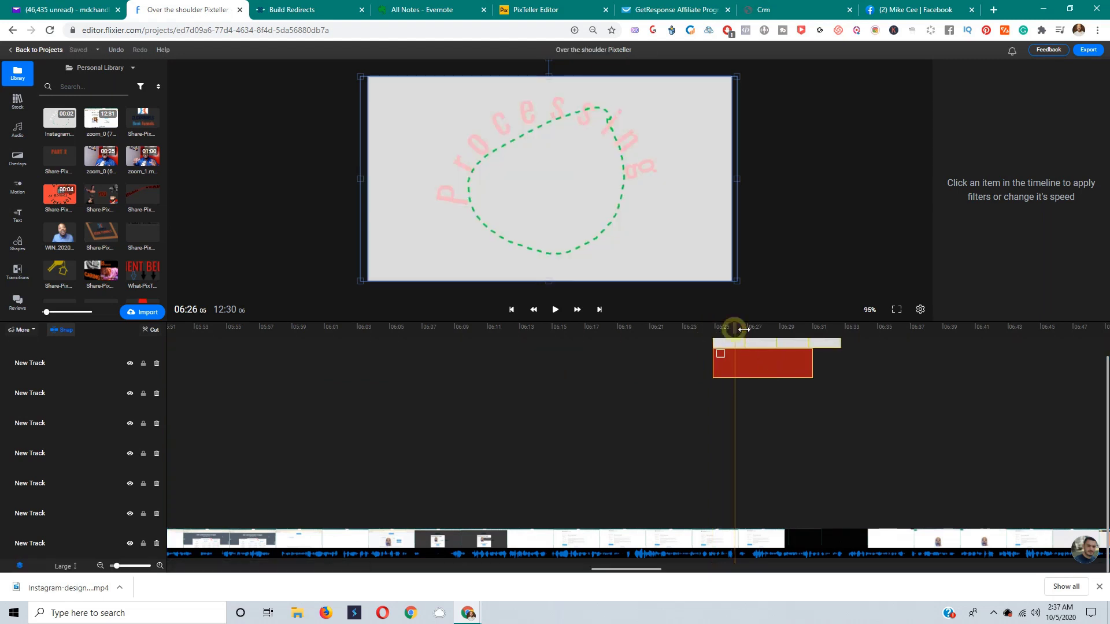
left_click_drag(735, 328, 870, 346)
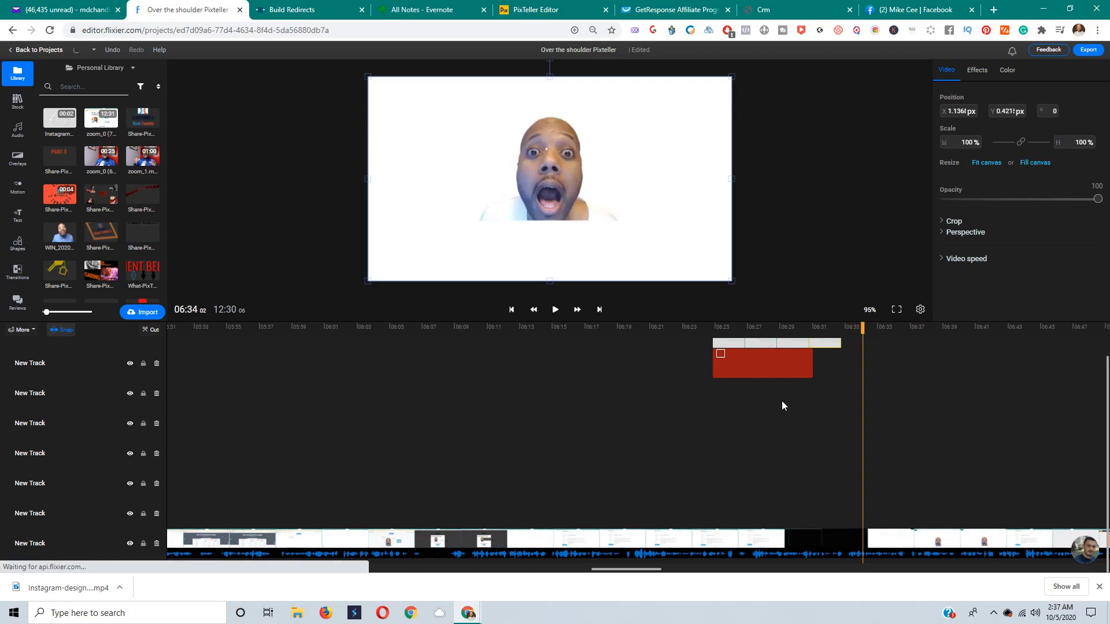
Step: Play the sequence from about 06:21 to 06:49, then enlarge the preview area by reducing the timeline height
left_click_drag(863, 327, 655, 329)
key("space")
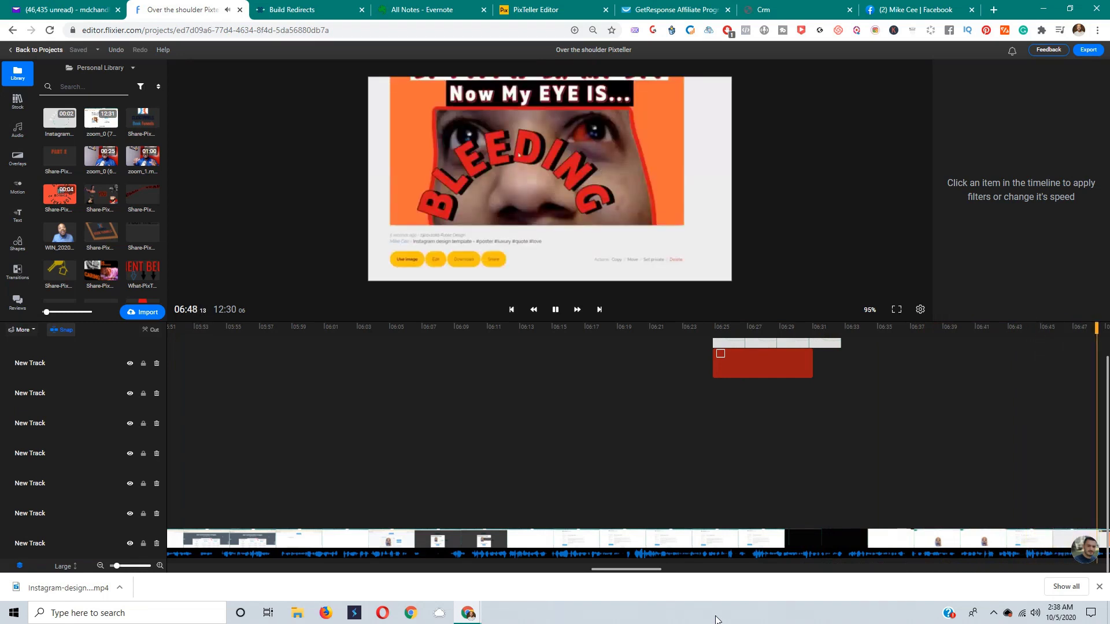
key("space")
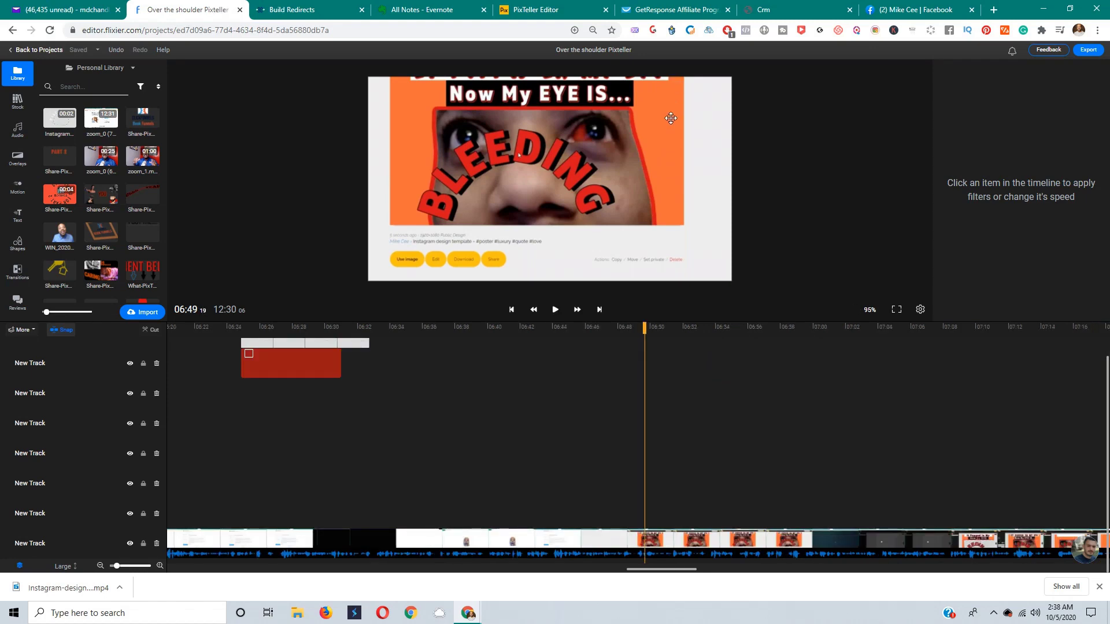
left_click(631, 188)
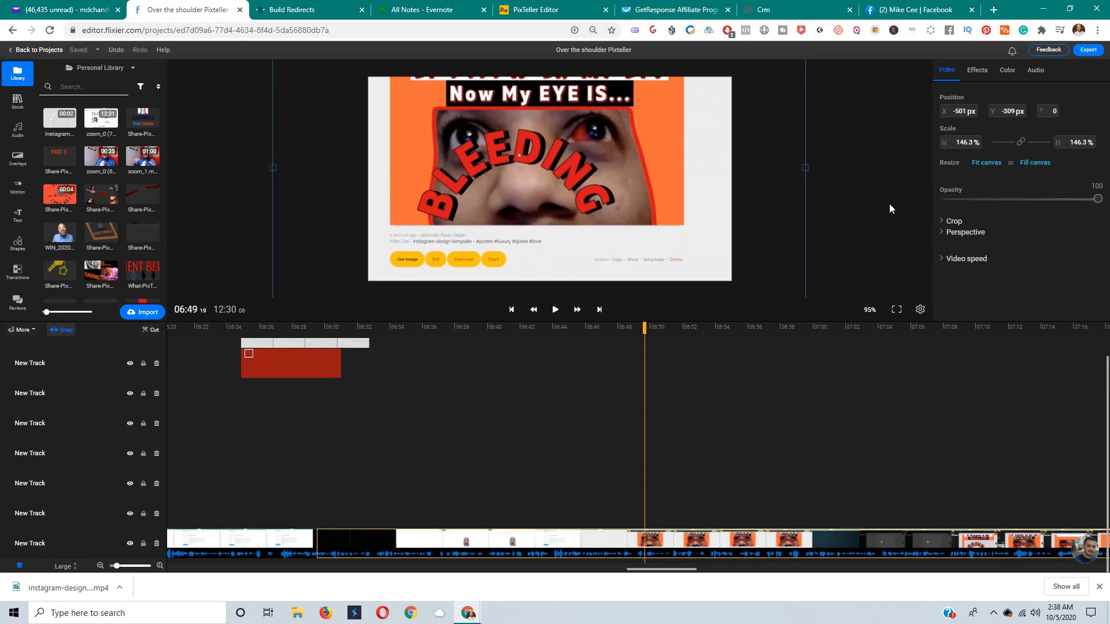
left_click_drag(699, 319, 739, 484)
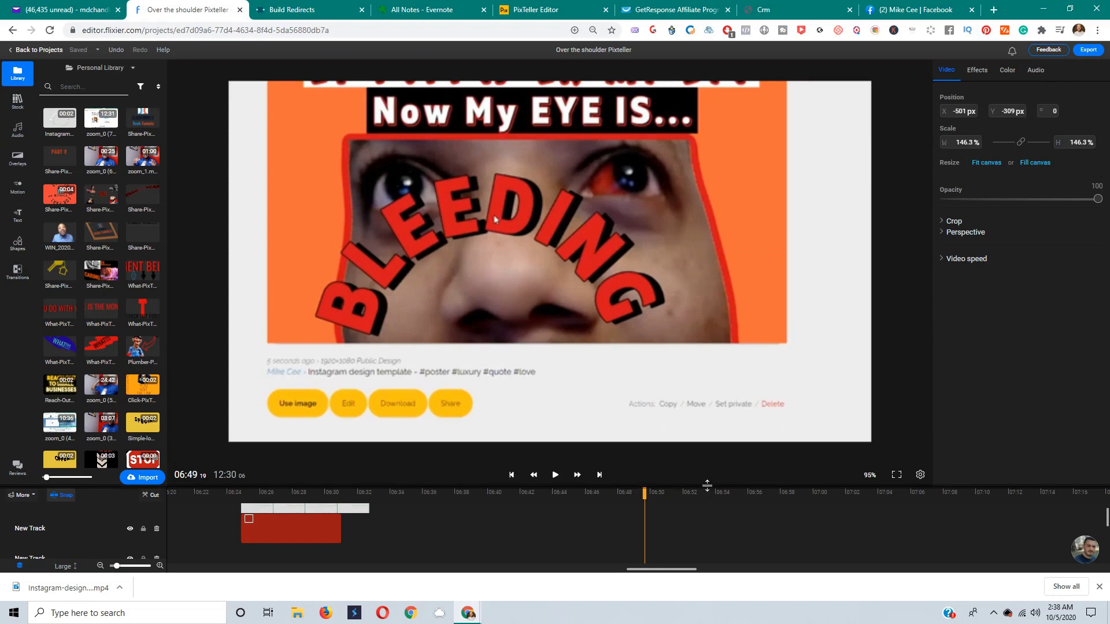
left_click_drag(710, 489, 709, 463)
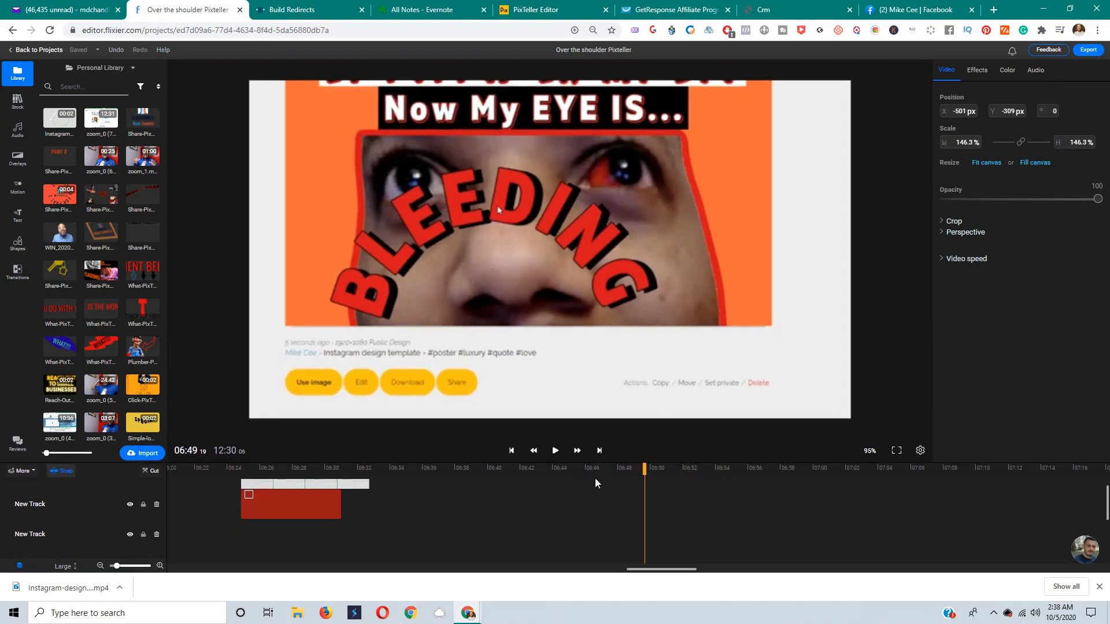
Step: Review the bleeding-eye segment between 06:49 and 07:01, then place the library's red T image on an upper track at about 06:50
left_click(555, 451)
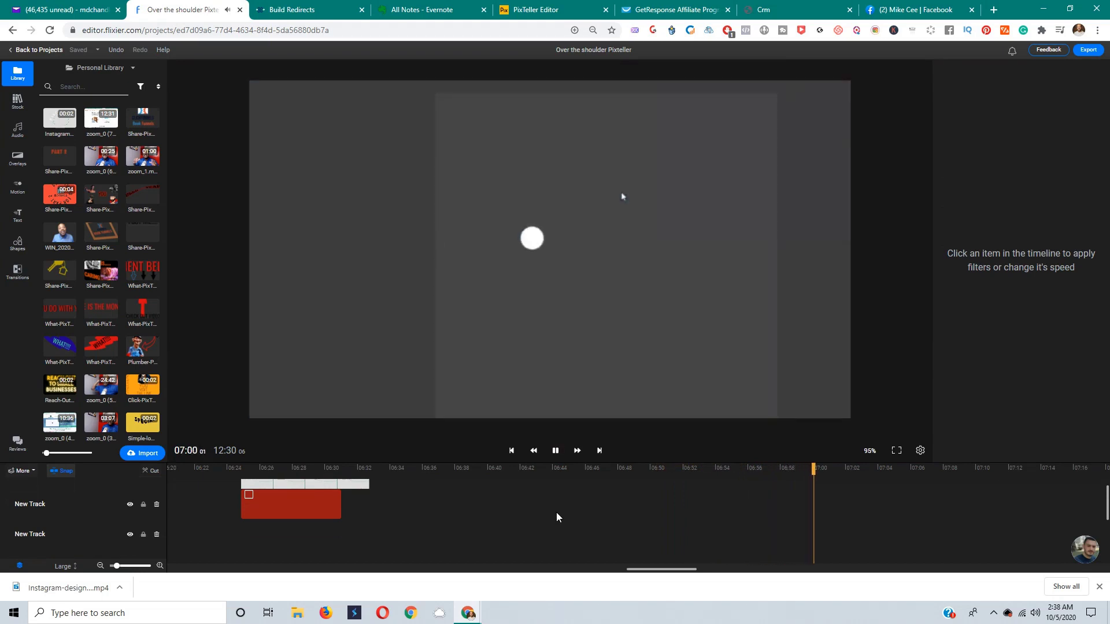
left_click(556, 512)
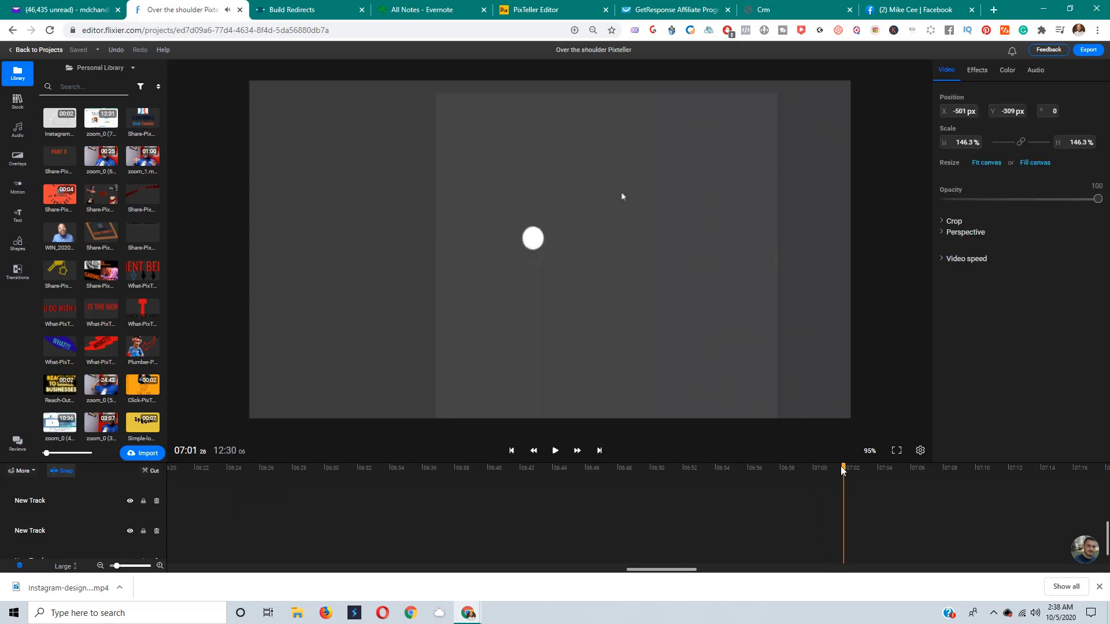
left_click_drag(844, 468, 795, 469)
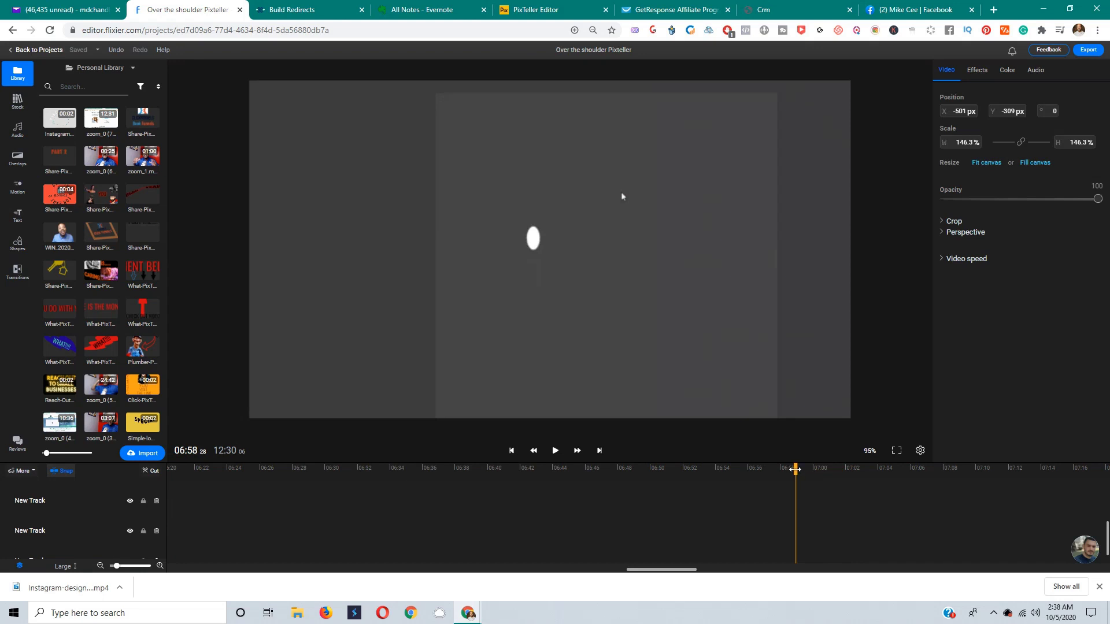
key("space")
left_click(748, 477)
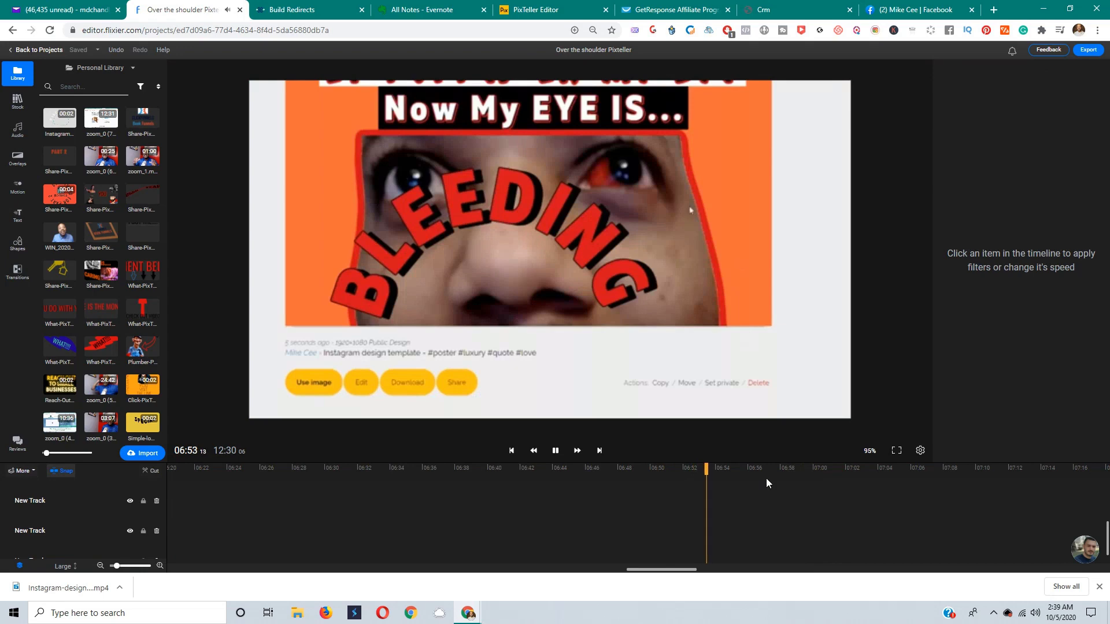
key("space")
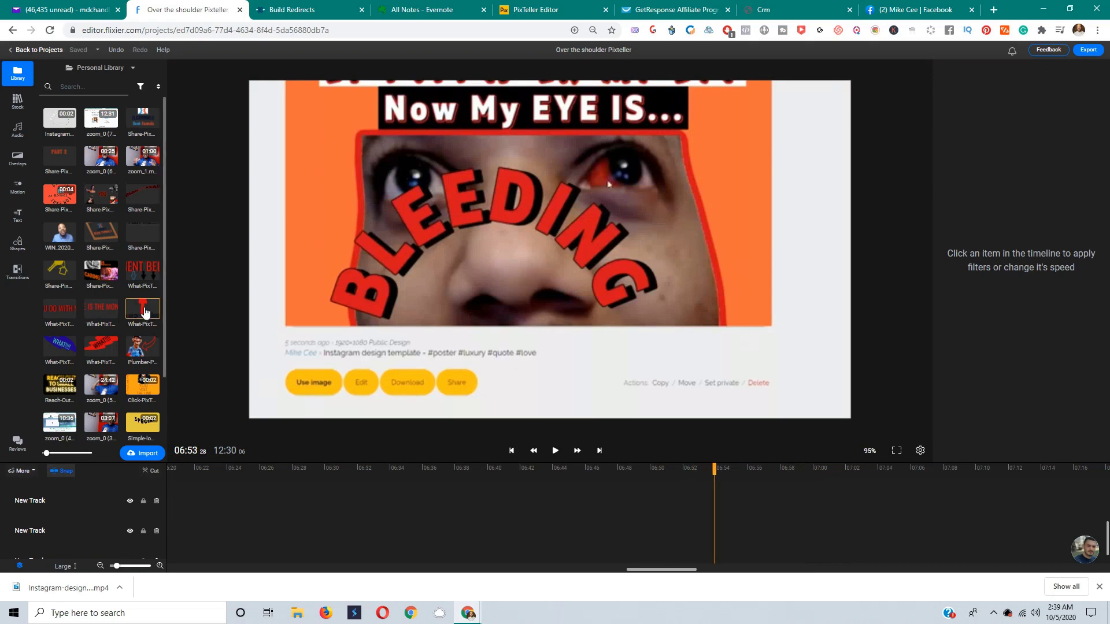
left_click_drag(145, 313, 647, 493)
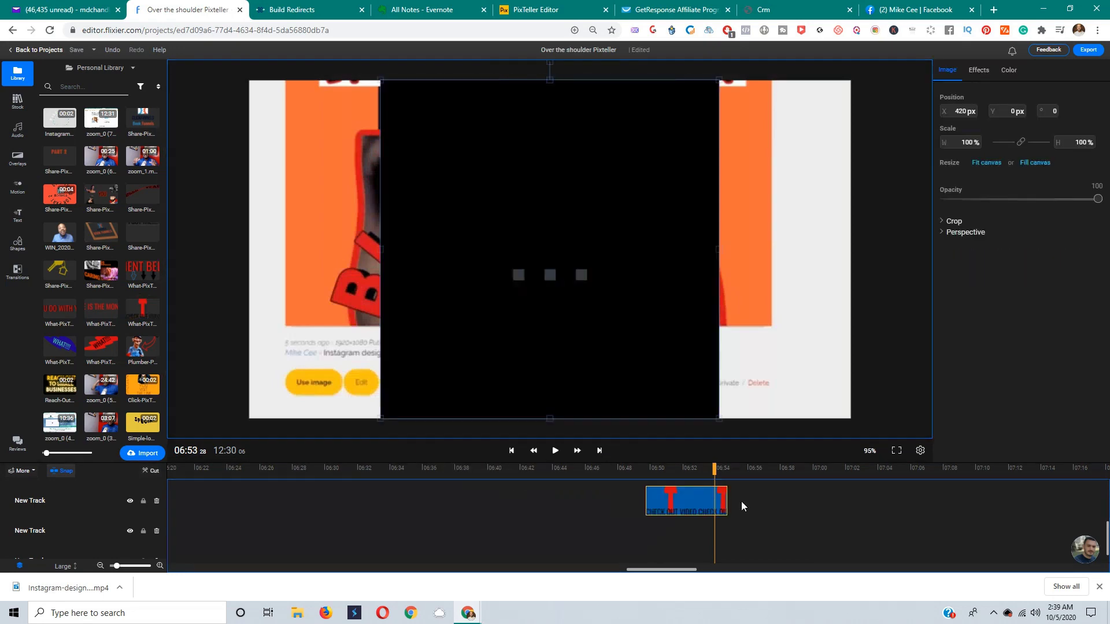